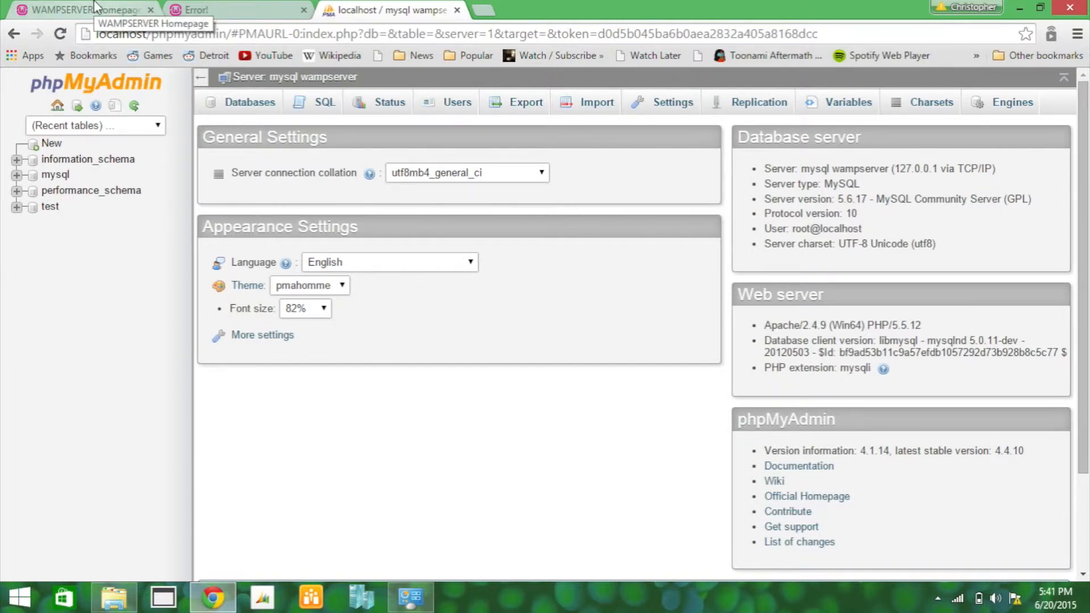
# Step: Show the phpMyAdmin Databases page listing the server's existing databases
pyautogui.click(255, 111)
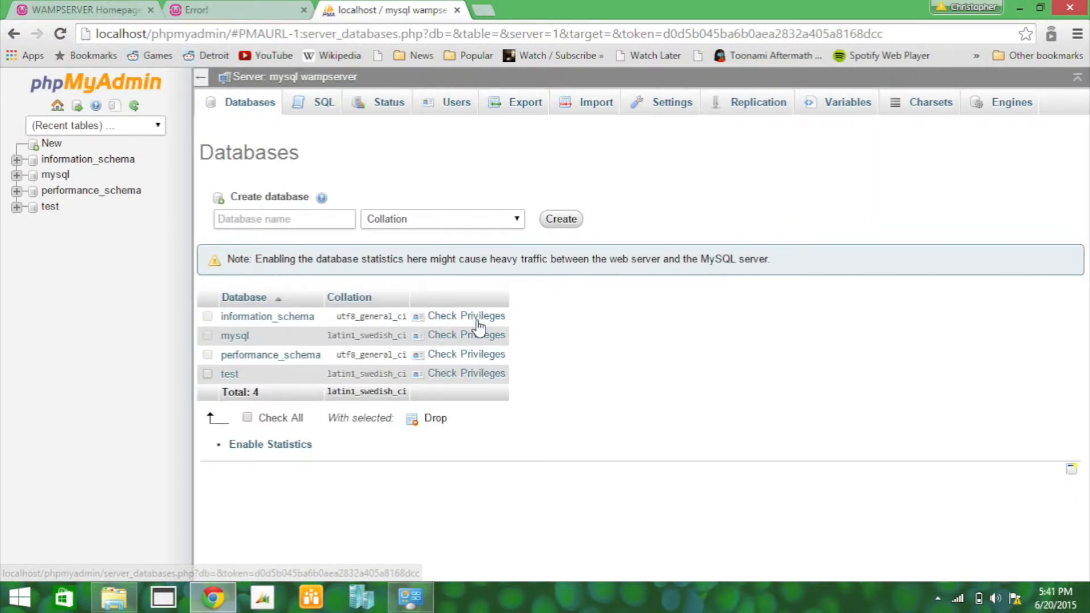
# Step: Create a database named pligg_demo, then view the Users overview of accounts
pyautogui.click(309, 226)
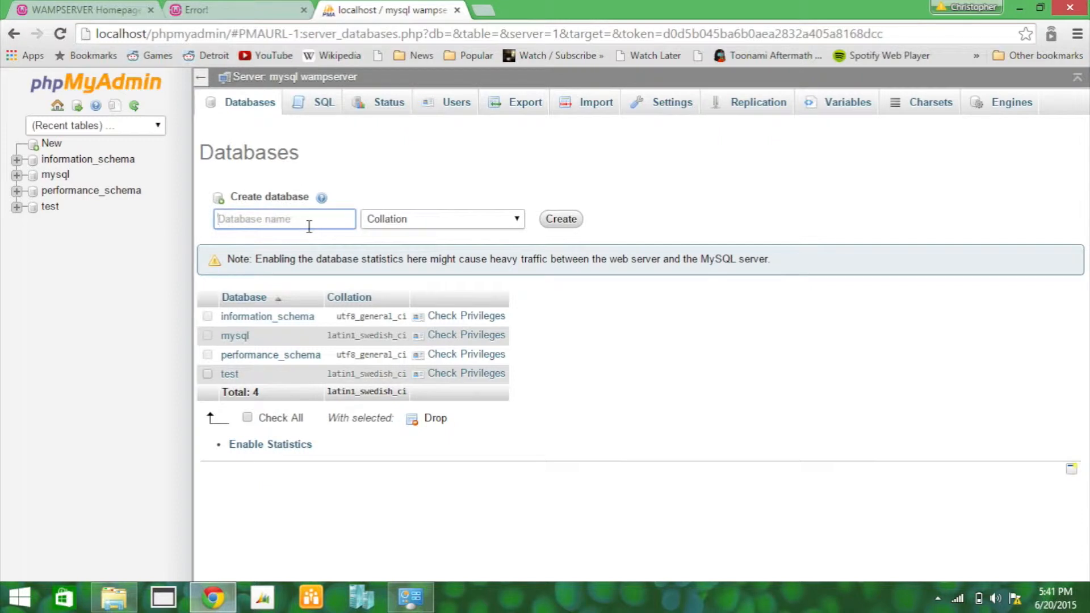
pyautogui.write('pligg_demo')
pyautogui.click(561, 221)
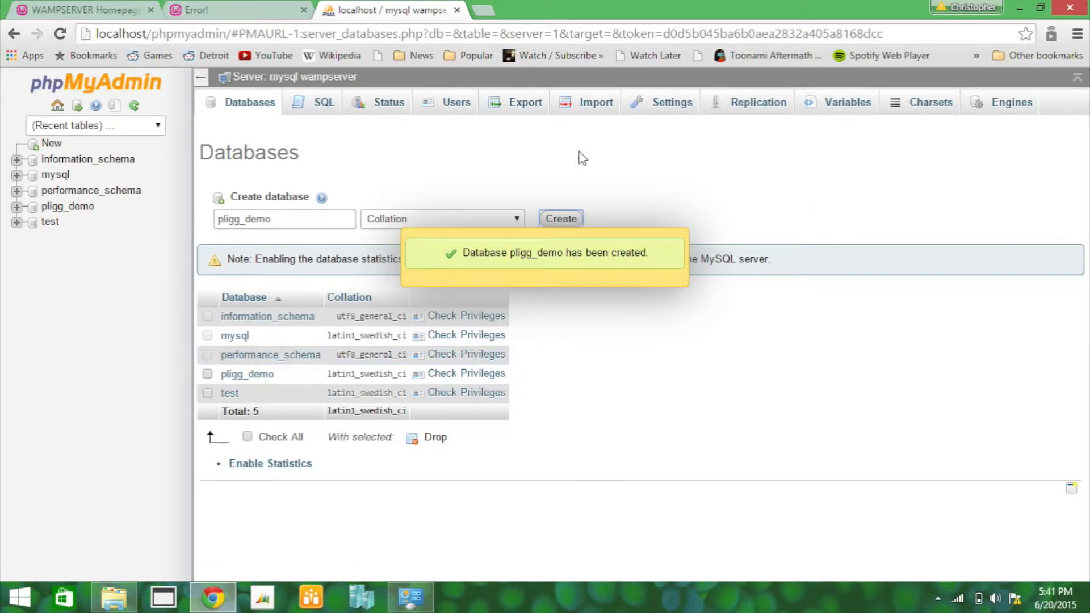
pyautogui.click(444, 103)
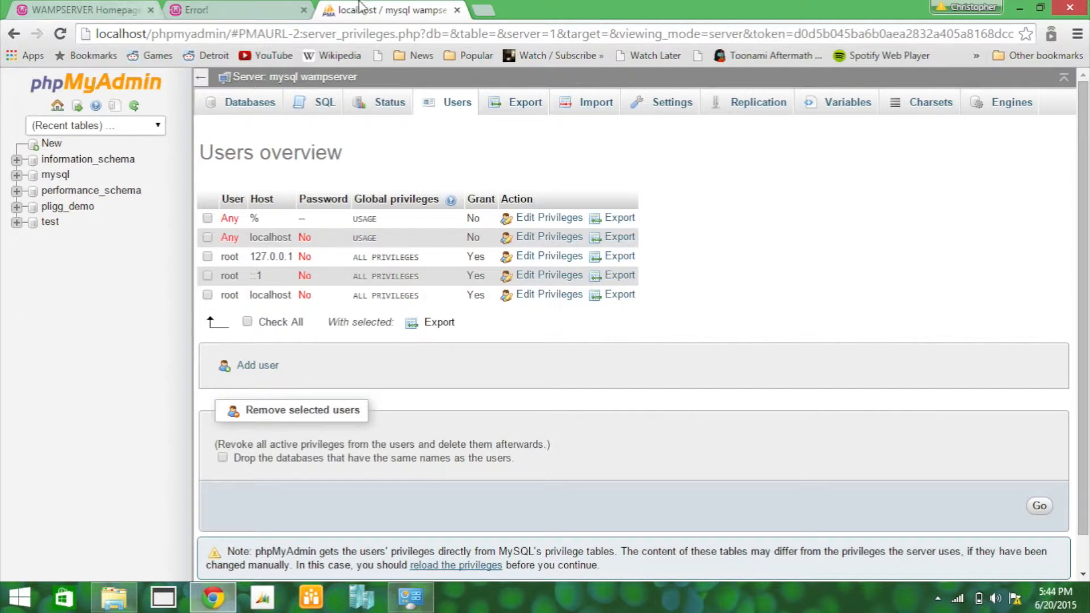
# Step: Go back to the Pligg site's 'Error establishing a database connection' page
pyautogui.click(221, 14)
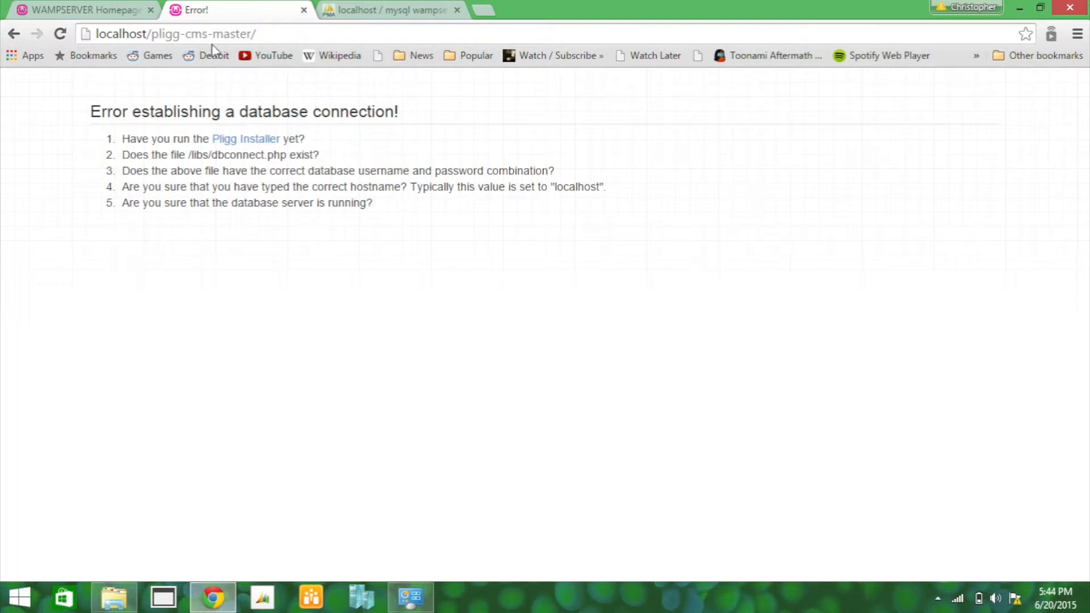
# Step: Launch the Pligg Installer in English and advance to the Step 2 database settings
pyautogui.click(260, 143)
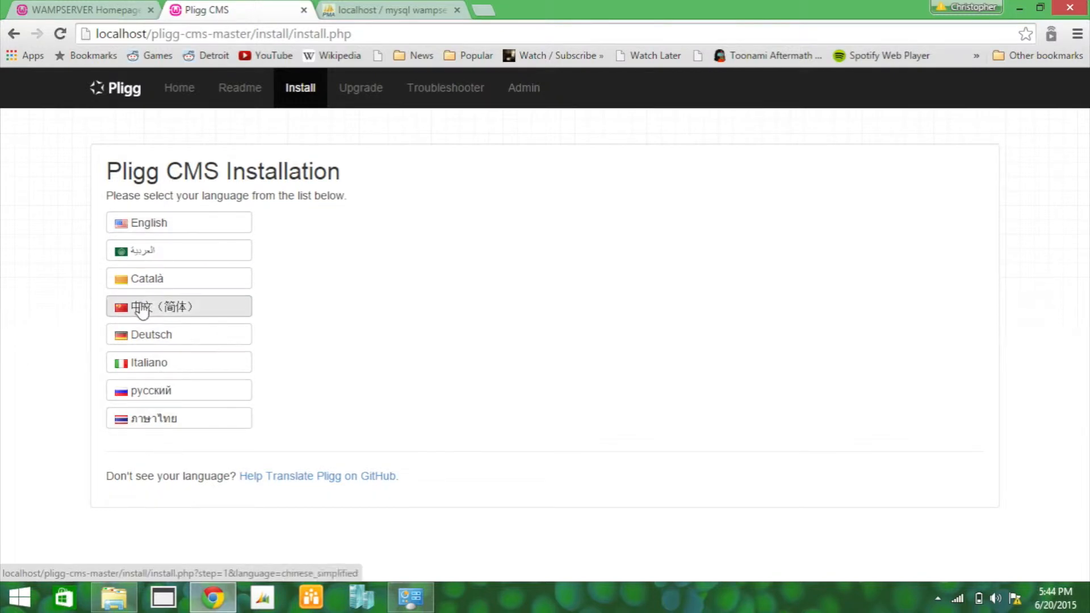
pyautogui.click(137, 230)
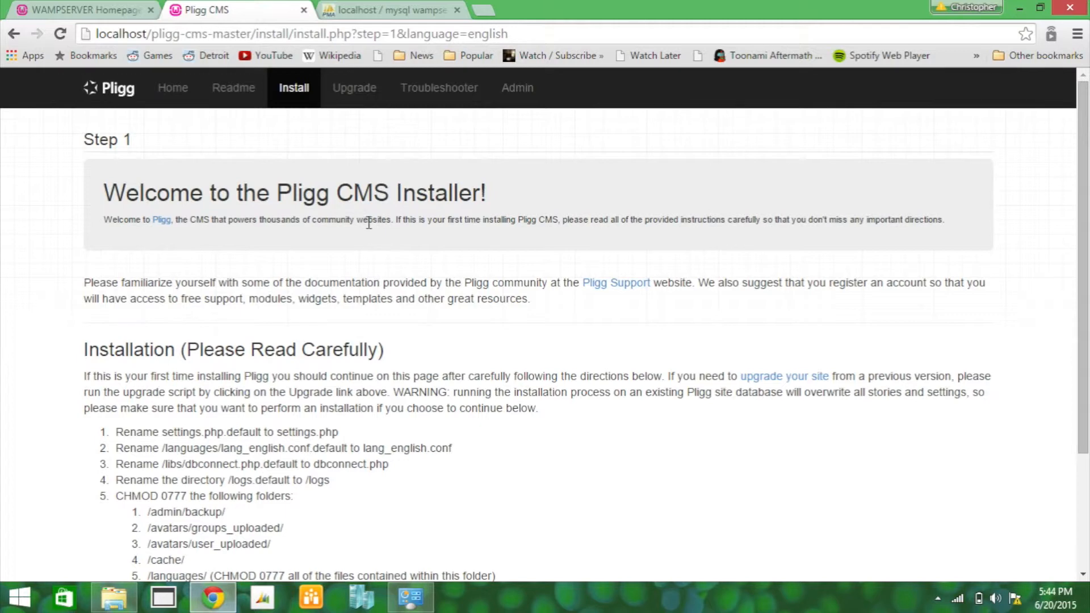
pyautogui.scroll(-3, 413, 285)
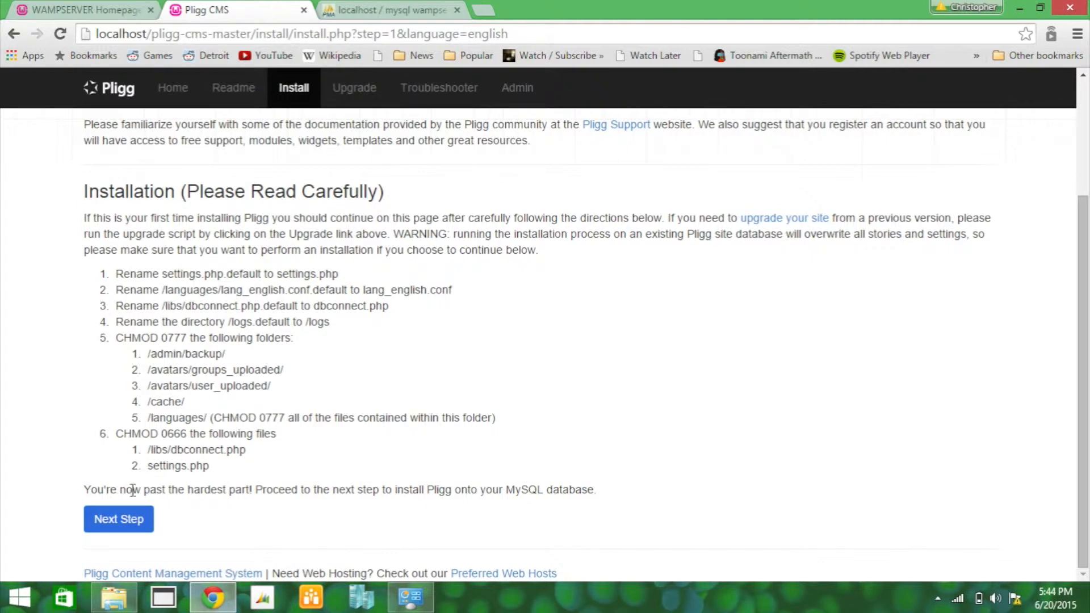
pyautogui.click(131, 521)
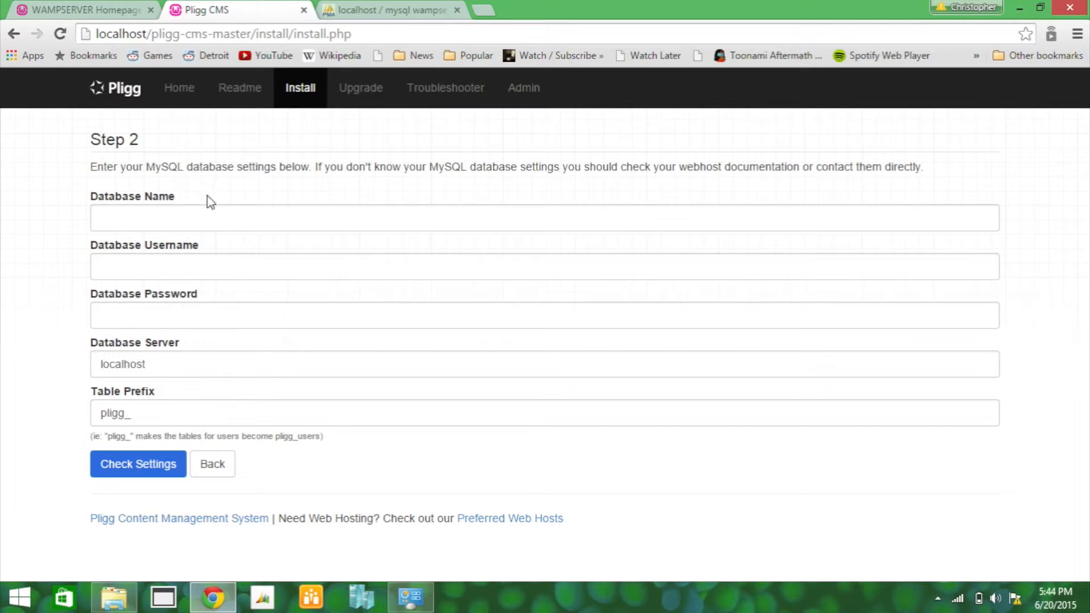
# Step: Enter database pligg_demo, username root and an empty password, then check the settings
pyautogui.click(193, 221)
pyautogui.write('pl')
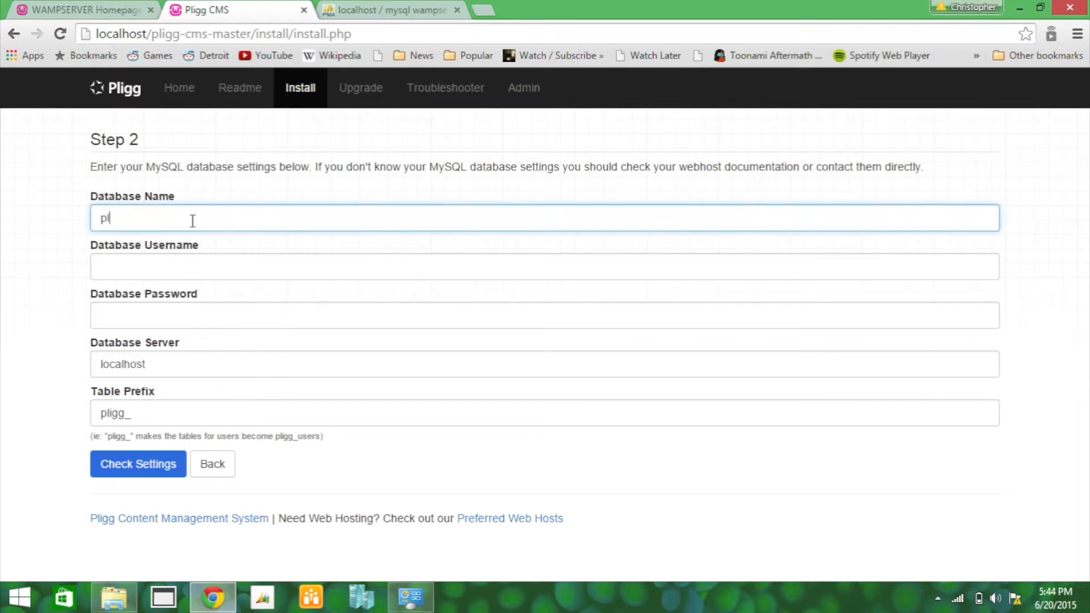
pyautogui.write('igg_demo')
pyautogui.press('Tab')
pyautogui.write('root')
pyautogui.press('Tab')
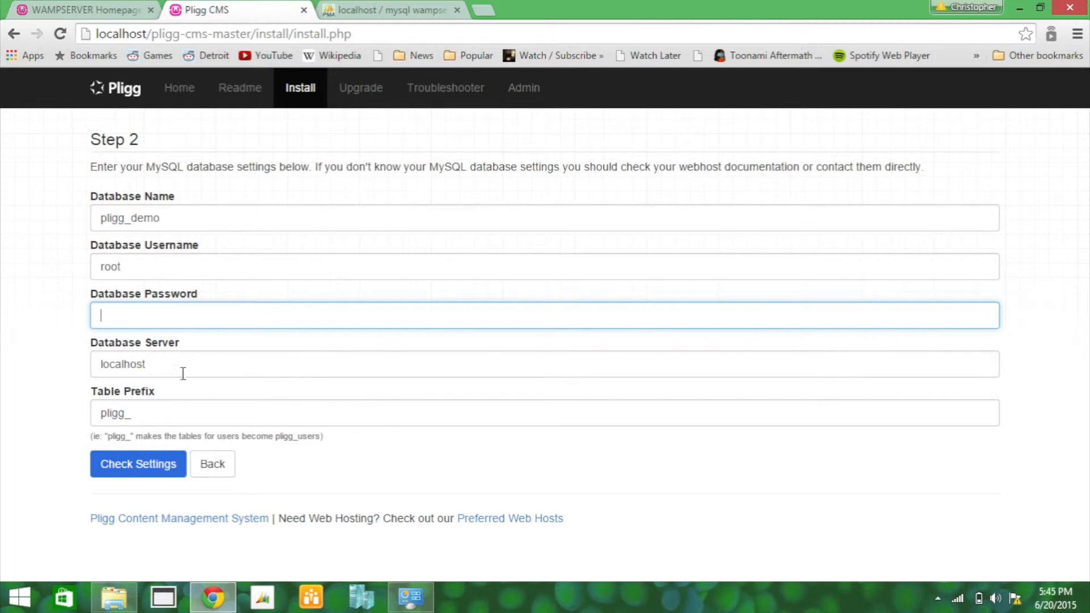
pyautogui.click(162, 466)
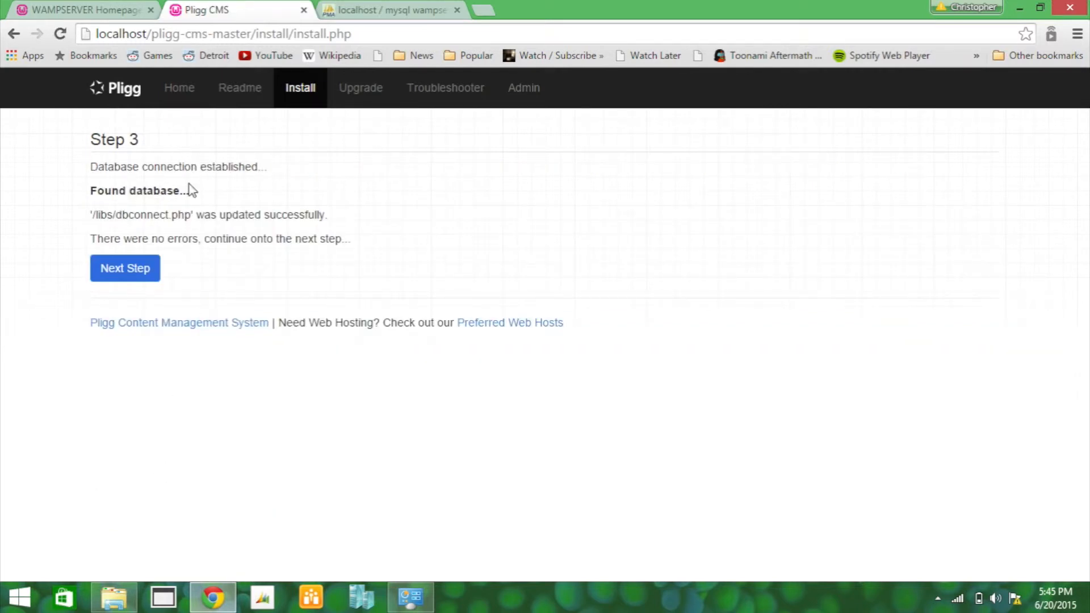
# Step: Create the database tables, then submit partial admin details with login techspresso
pyautogui.click(127, 270)
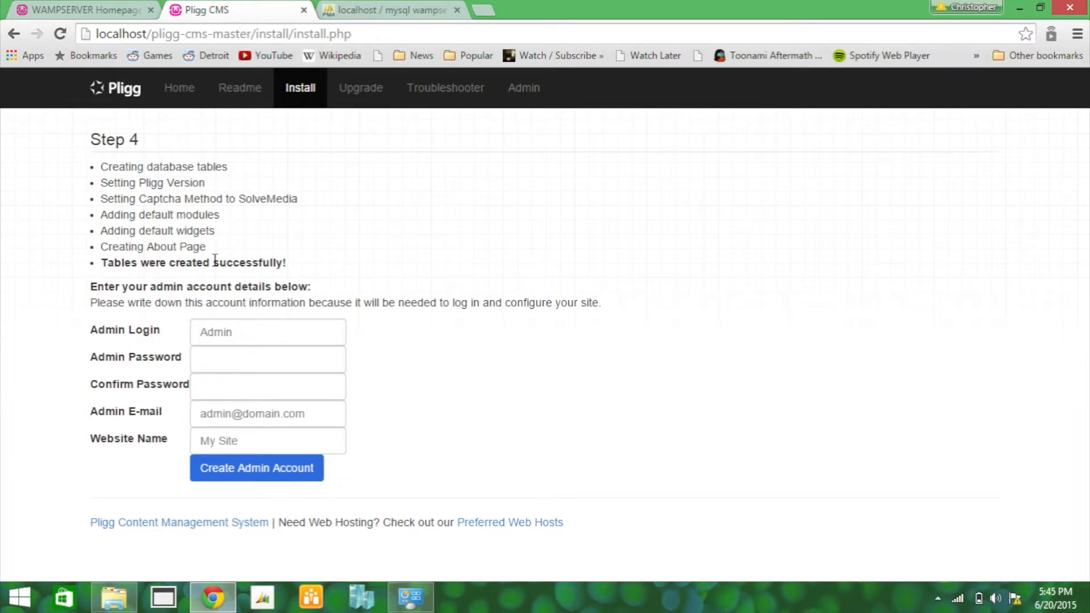
pyautogui.click(262, 338)
pyautogui.write('techspresso')
pyautogui.press('Tab')
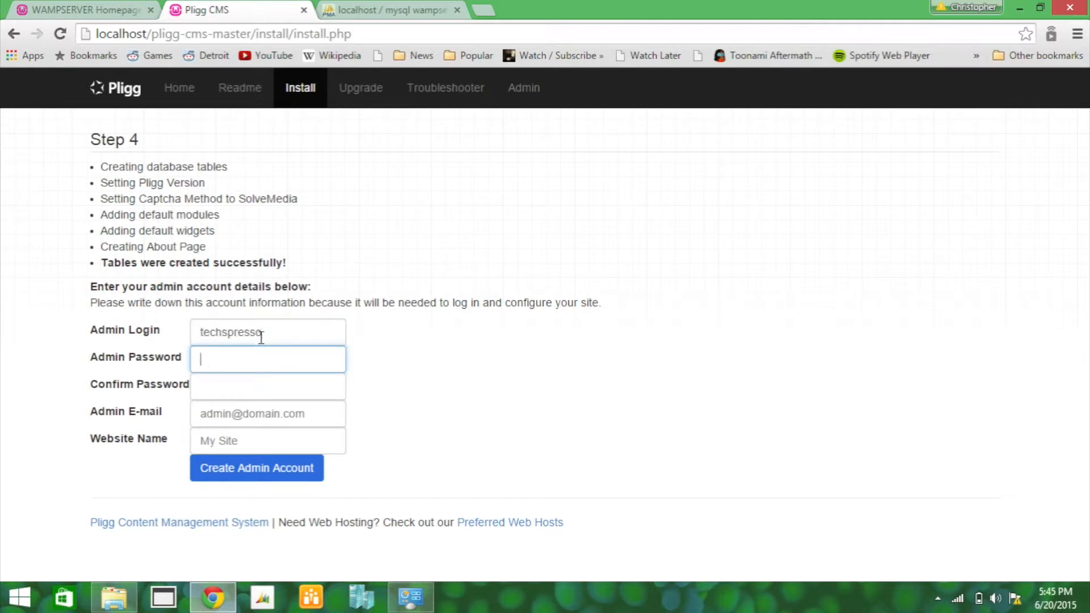
pyautogui.press('Tab')
pyautogui.write('••')
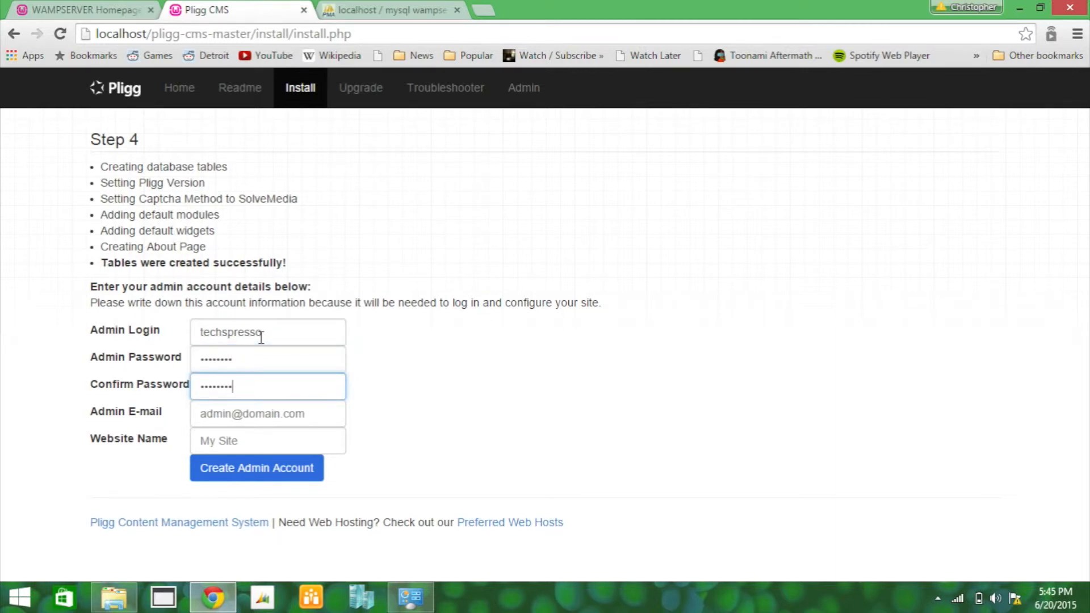
pyautogui.press('Tab')
pyautogui.press('Tab')
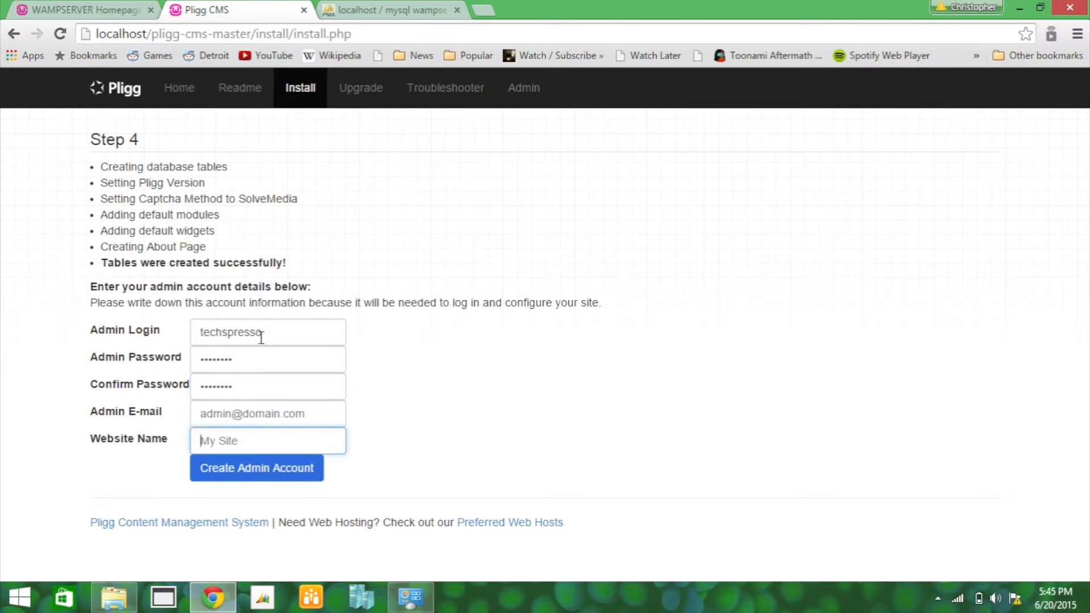
pyautogui.write('techspresso')
pyautogui.click(277, 474)
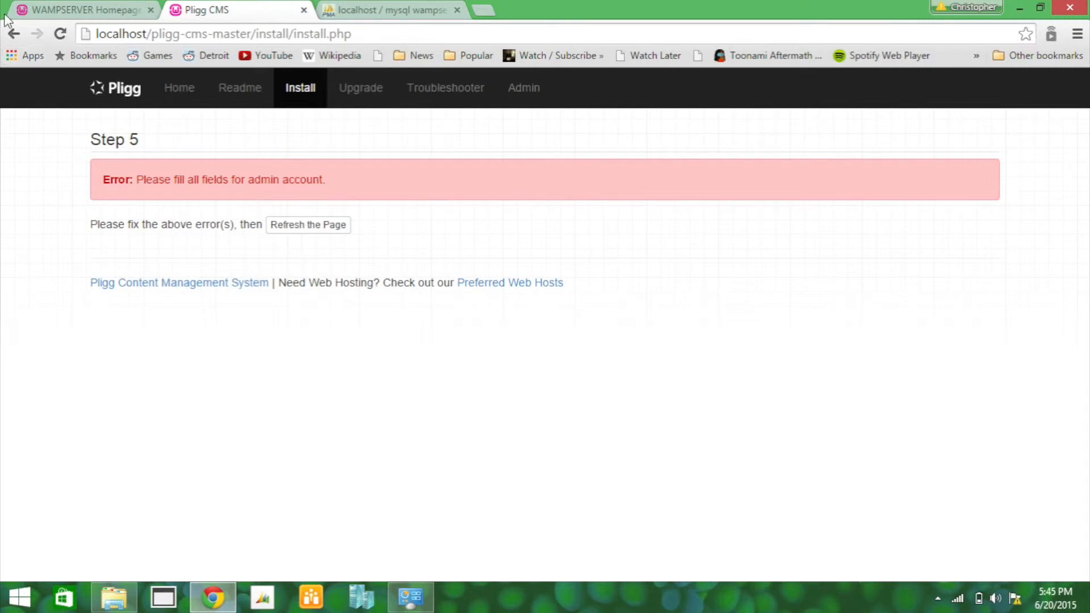
# Step: Go back and confirm form resubmission to reload the empty Step 4 admin form
pyautogui.click(14, 34)
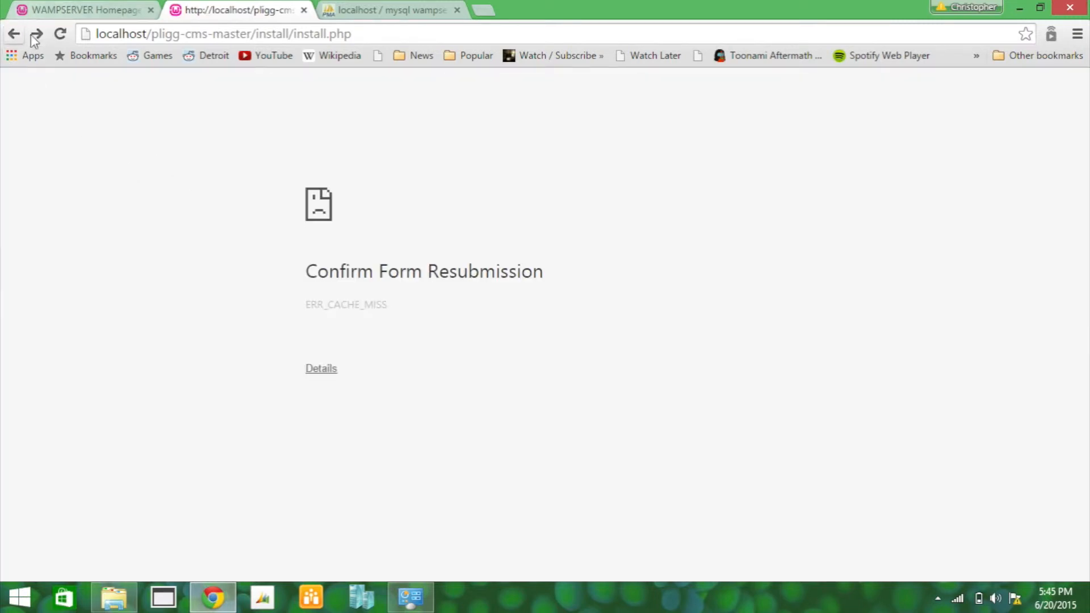
pyautogui.click(60, 33)
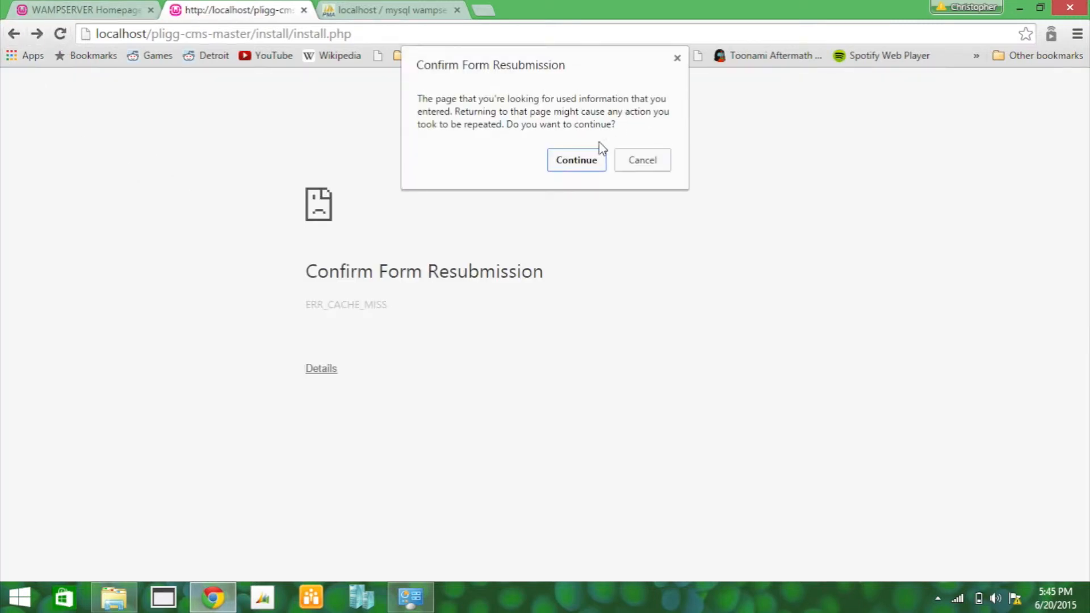
pyautogui.click(575, 158)
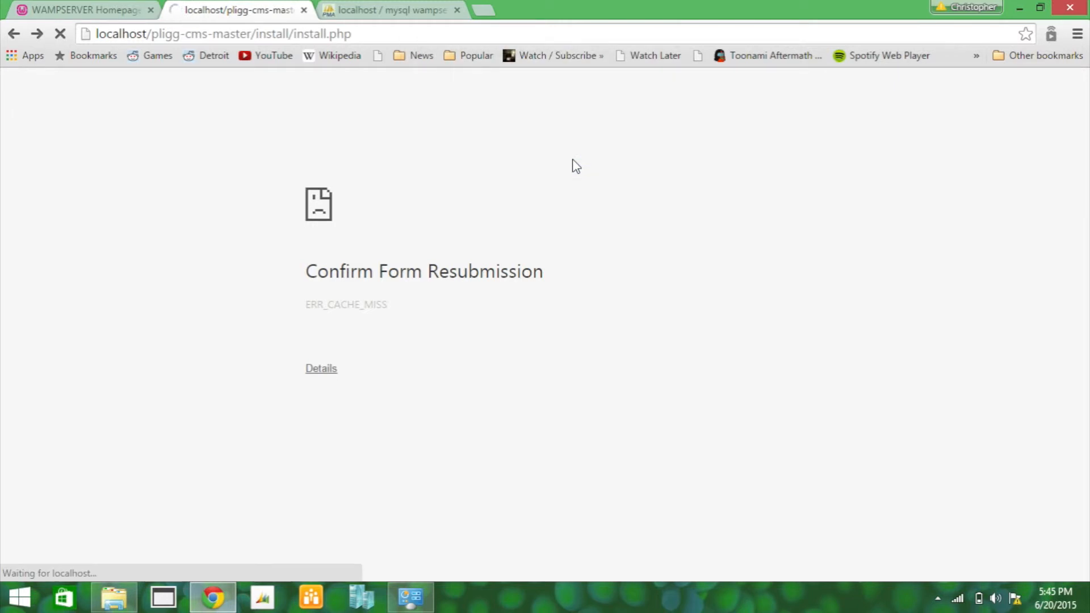
pyautogui.click(260, 335)
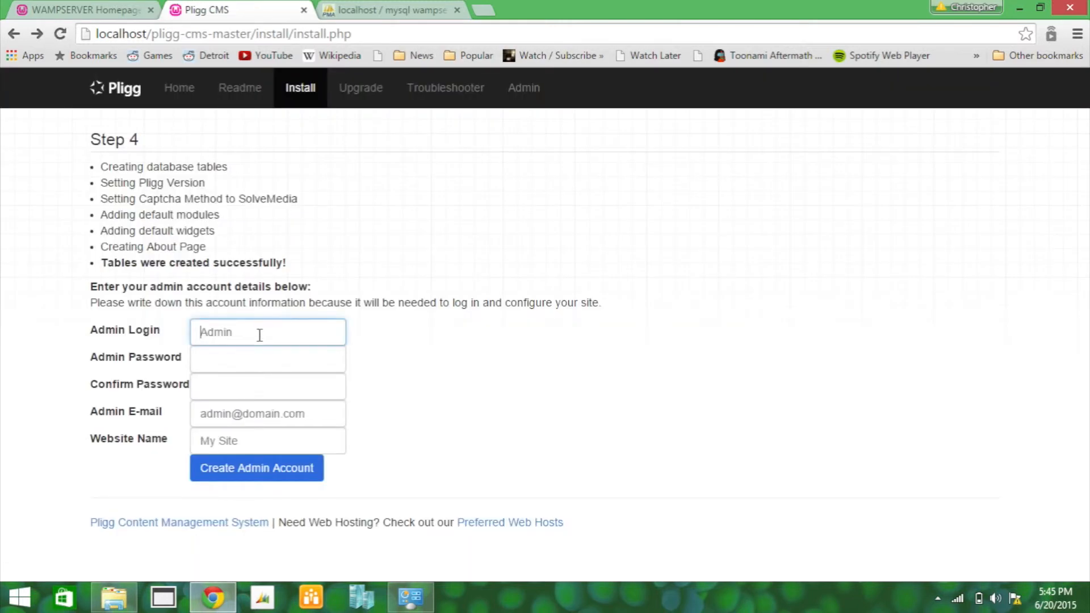
# Step: Create admin techspresso with password, confirmation, the admin's e-mail and site name techspresso
pyautogui.write('techspresso')
pyautogui.press('Tab')
pyautogui.write('••••••')
pyautogui.press('Tab')
pyautogui.write('••')
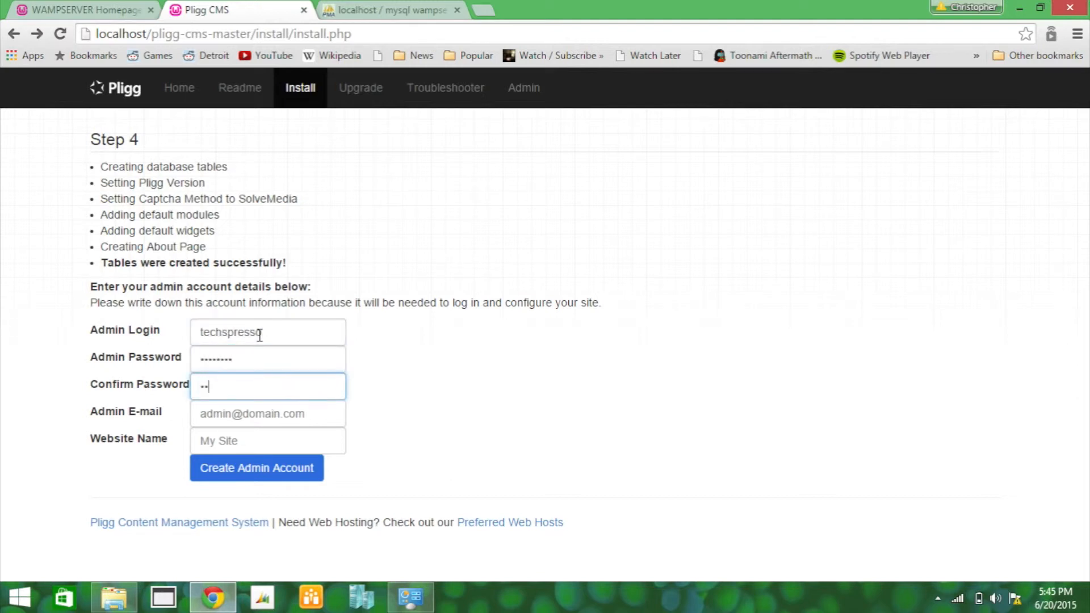
pyautogui.press('Tab')
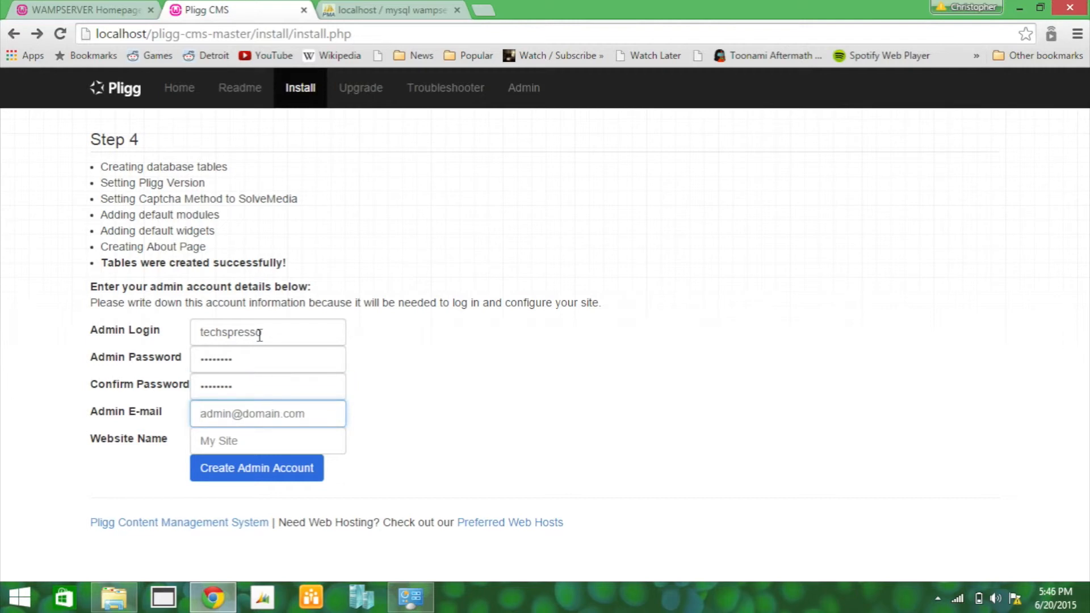
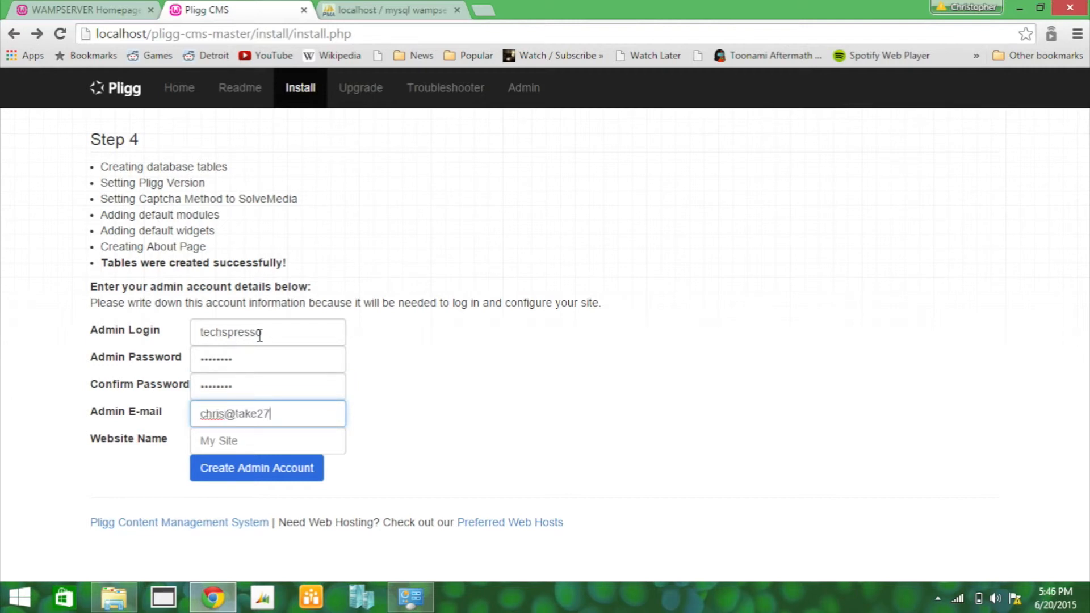
pyautogui.press('Tab')
pyautogui.write('techspresso')
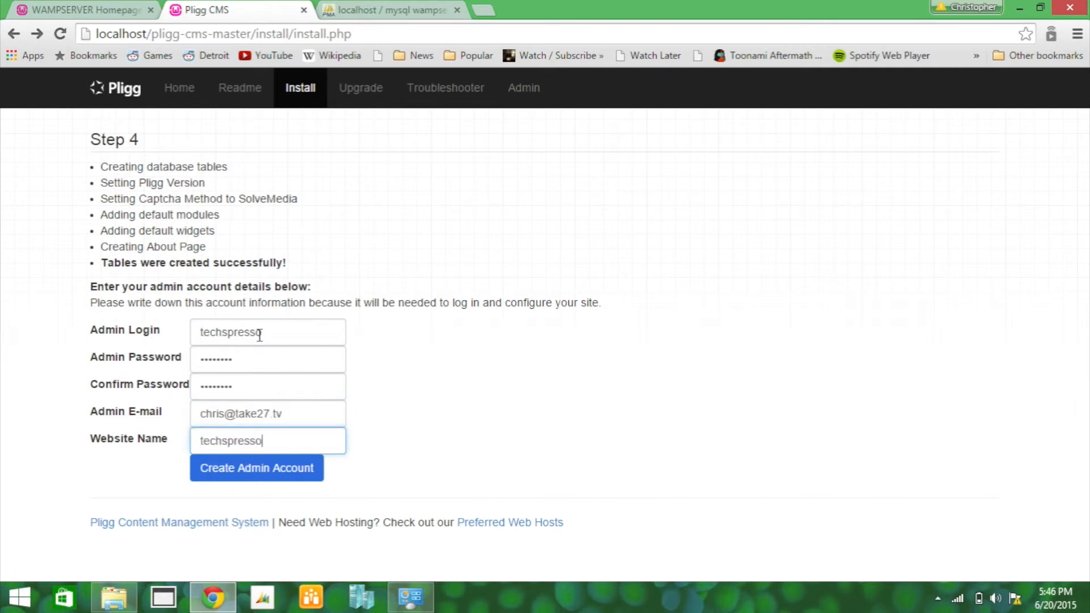
pyautogui.click(263, 470)
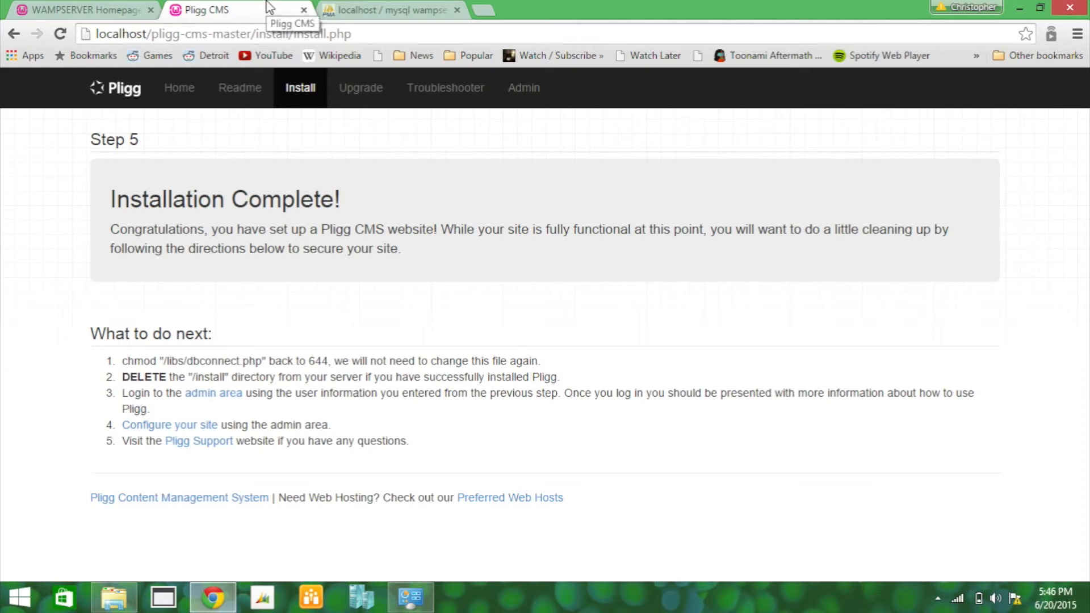
# Step: Glance at the Pligg project site and phpMyAdmin users, then return to the WampServer homepage
pyautogui.click(109, 96)
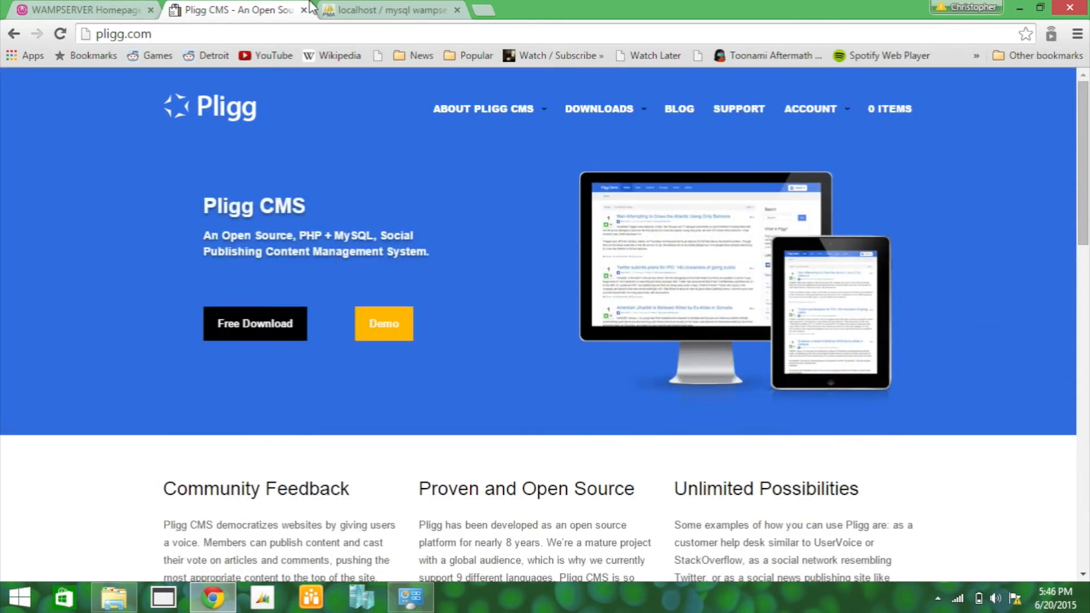
pyautogui.click(380, 9)
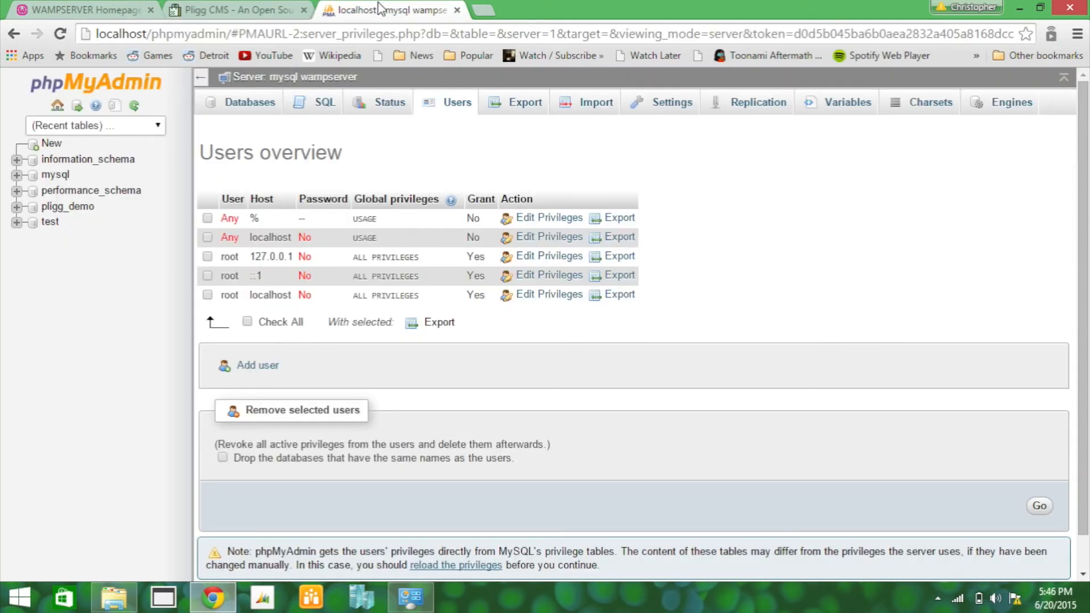
pyautogui.click(78, 8)
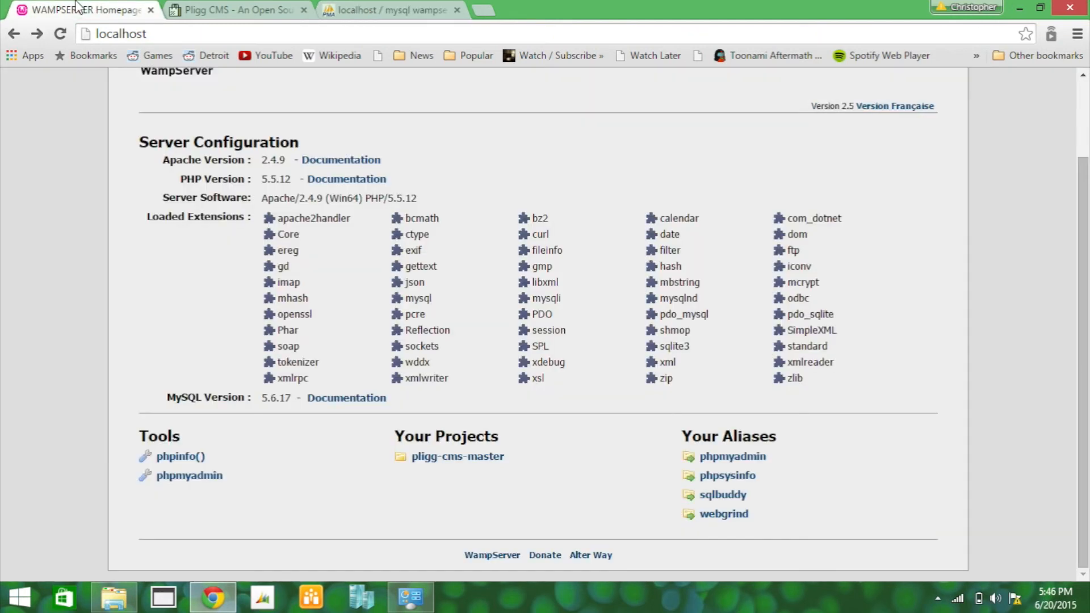
# Step: Load localhost/pligg-cms-master from the address bar
pyautogui.click(271, 28)
pyautogui.write('localhost/')
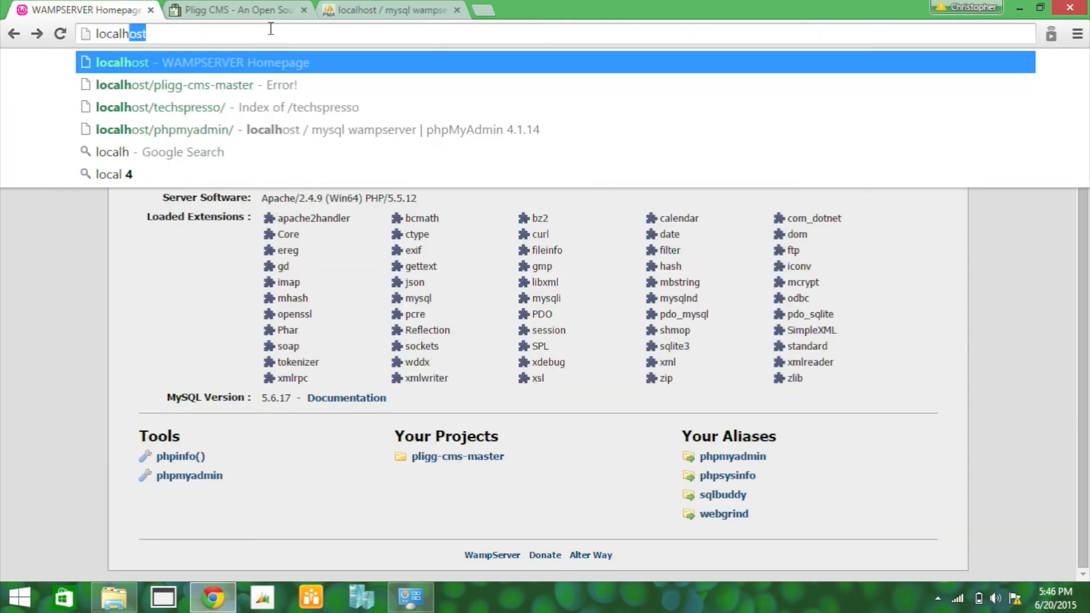
pyautogui.write('pligg')
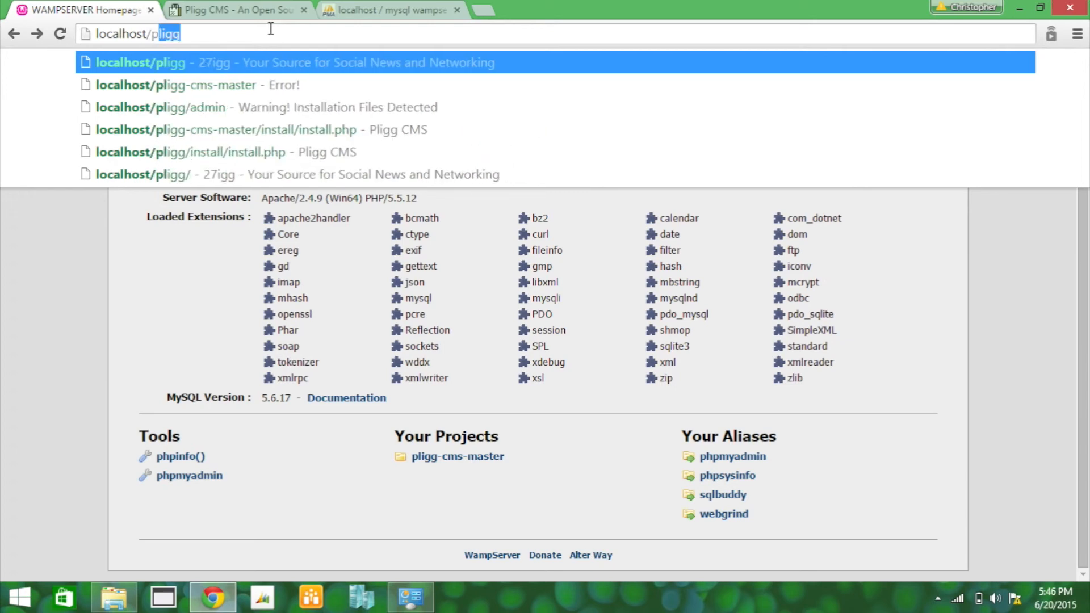
pyautogui.write('-cms-master')
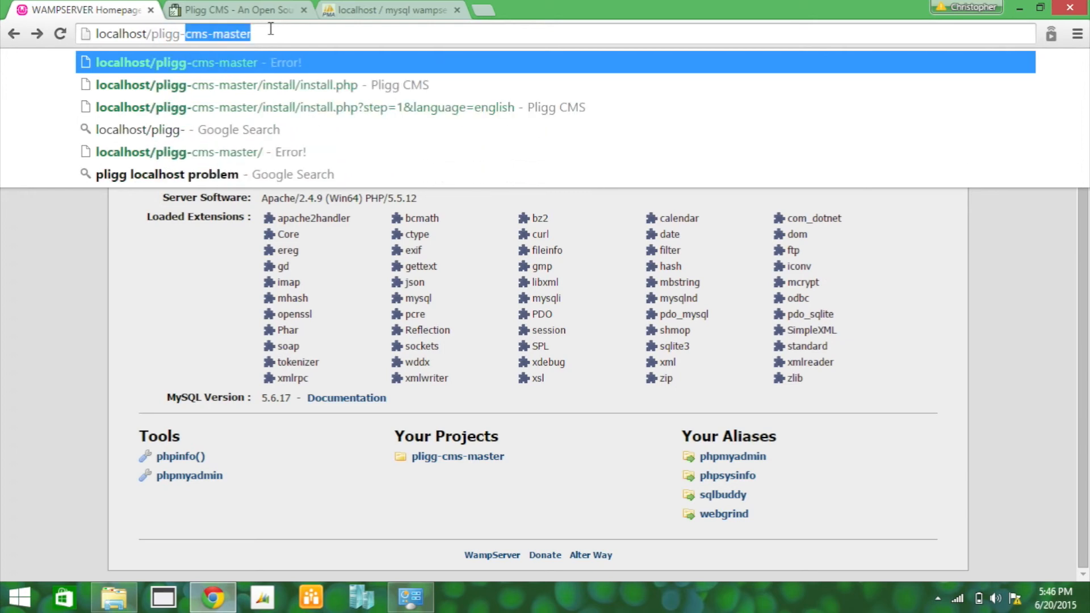
pyautogui.press('Return')
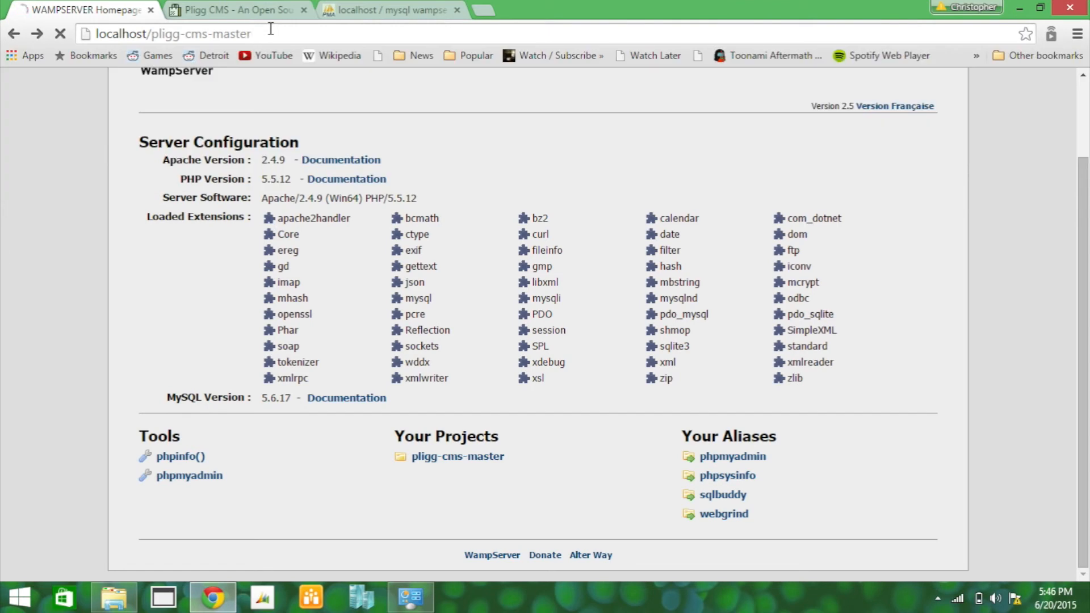